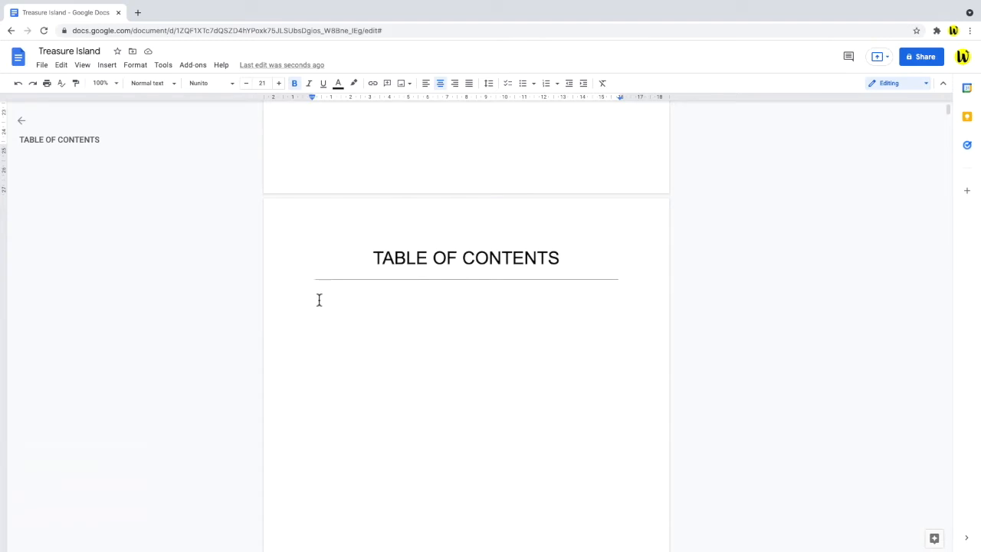
# - Insert a table of contents with page numbers below the line under the TABLE OF CONTENTS title
pyautogui.click(319, 300)
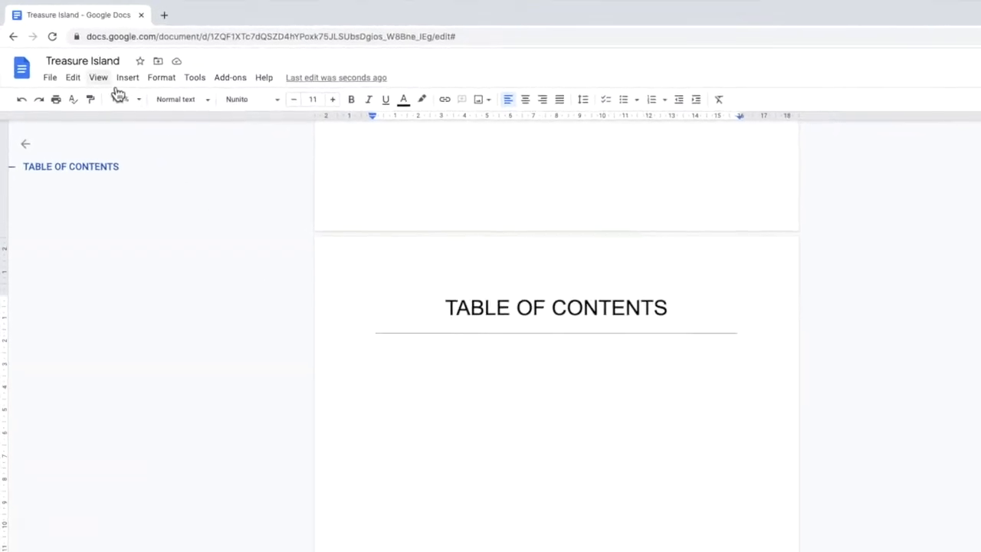
pyautogui.click(121, 83)
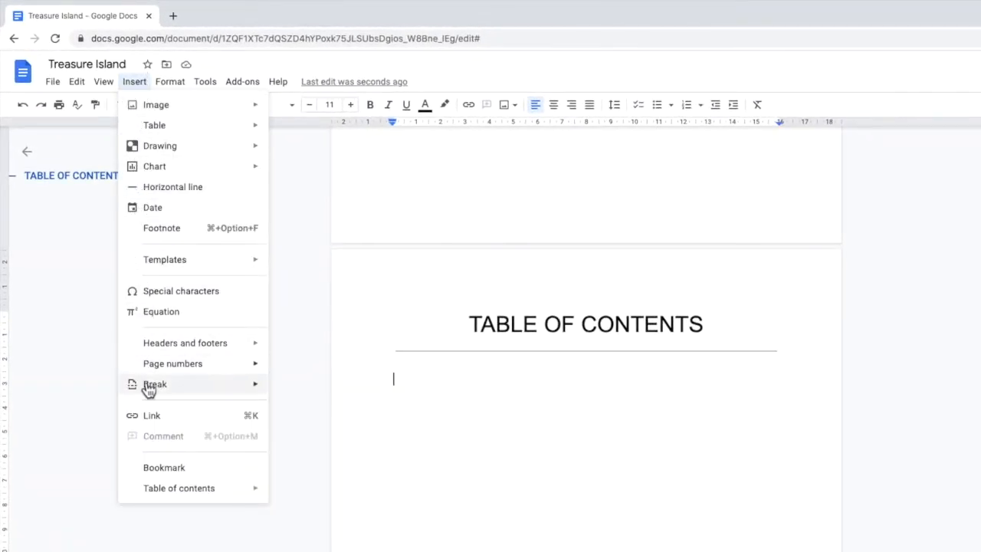
pyautogui.moveTo(140, 494)
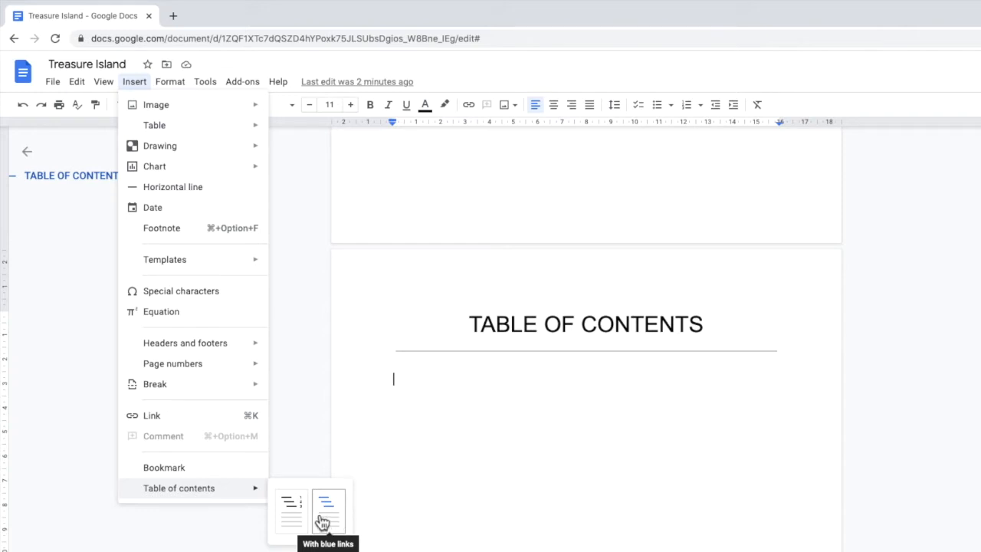
pyautogui.click(293, 526)
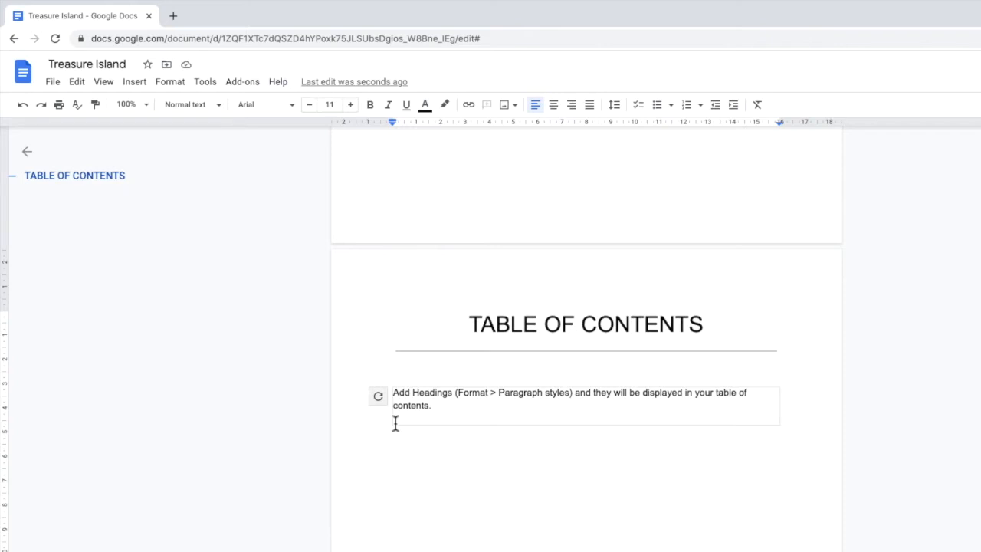
# - Apply the Heading 1 paragraph style to the line "PART ONE--The Old Buccaneer"
pyautogui.scroll(-8, 318, 340)
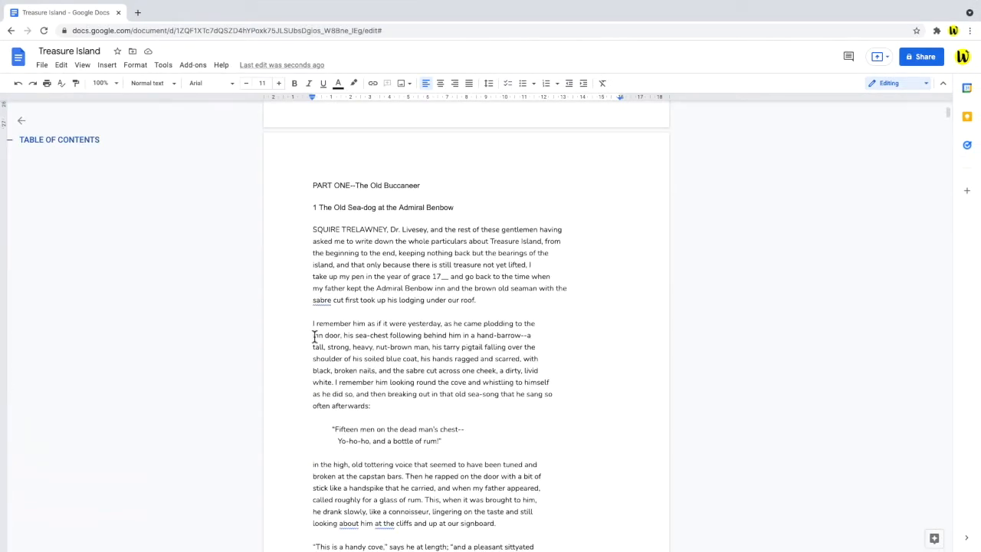
pyautogui.click(422, 187)
pyautogui.tripleClick(389, 219)
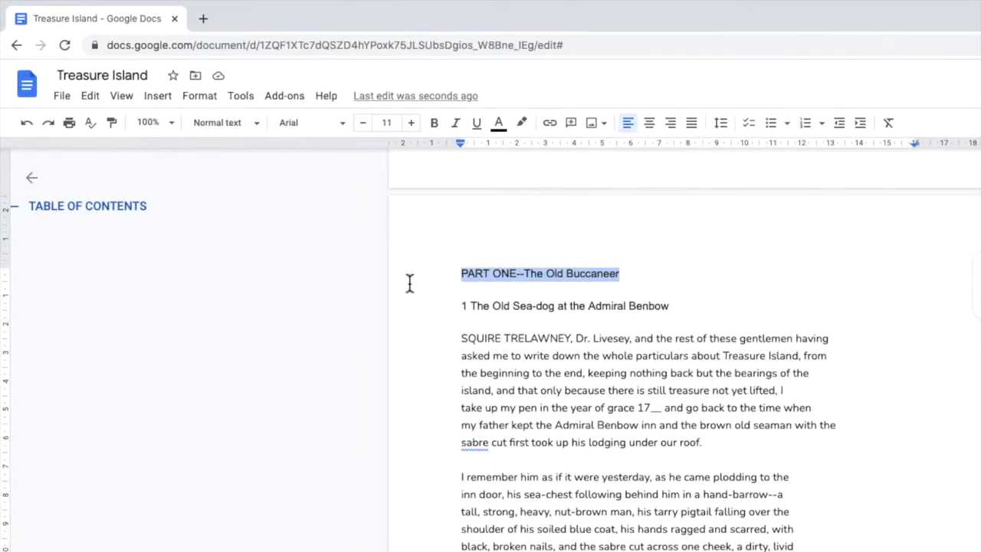
pyautogui.click(198, 96)
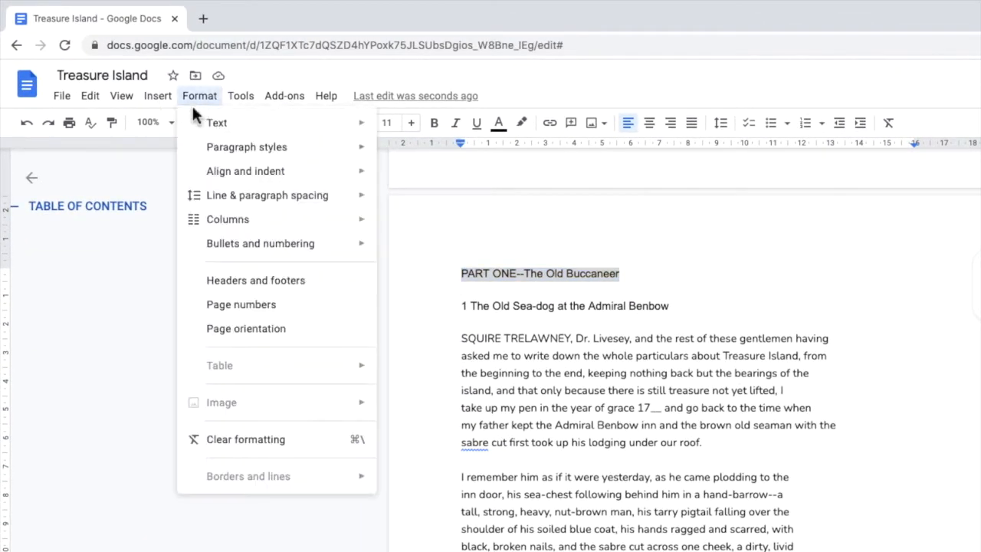
pyautogui.moveTo(199, 157)
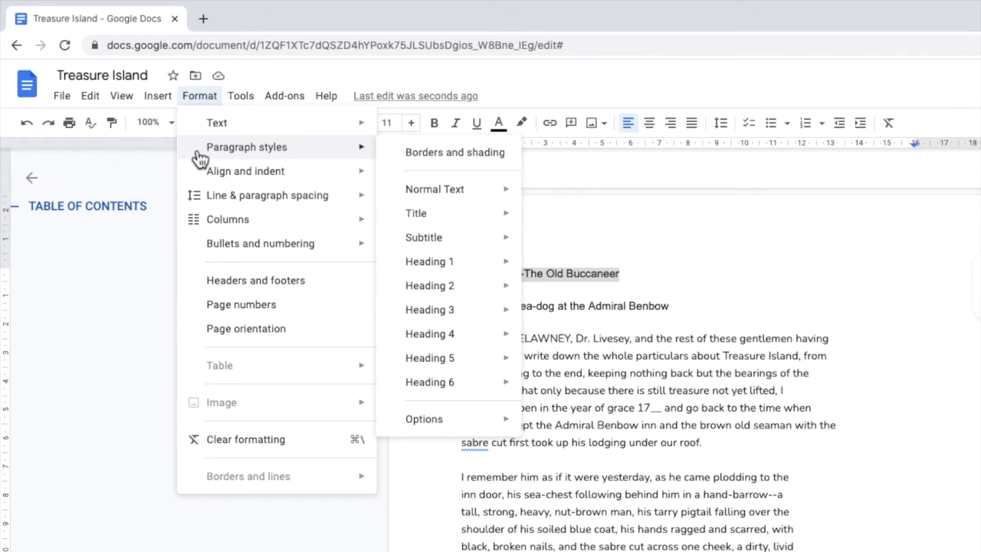
pyautogui.moveTo(401, 274)
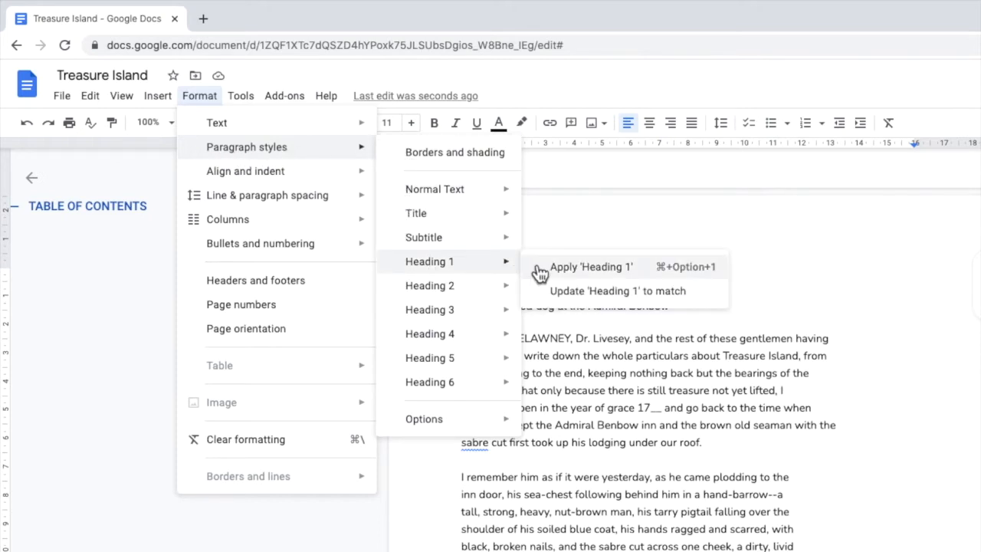
pyautogui.click(539, 268)
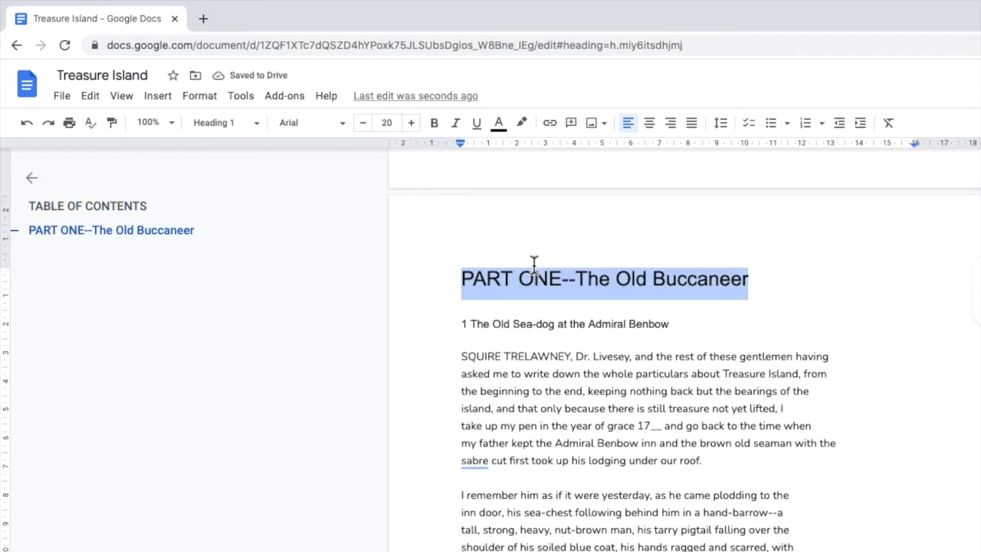
# - Refresh the table of contents to pick up the part titles styled as Heading 1
pyautogui.click(434, 283)
pyautogui.scroll(5, 434, 283)
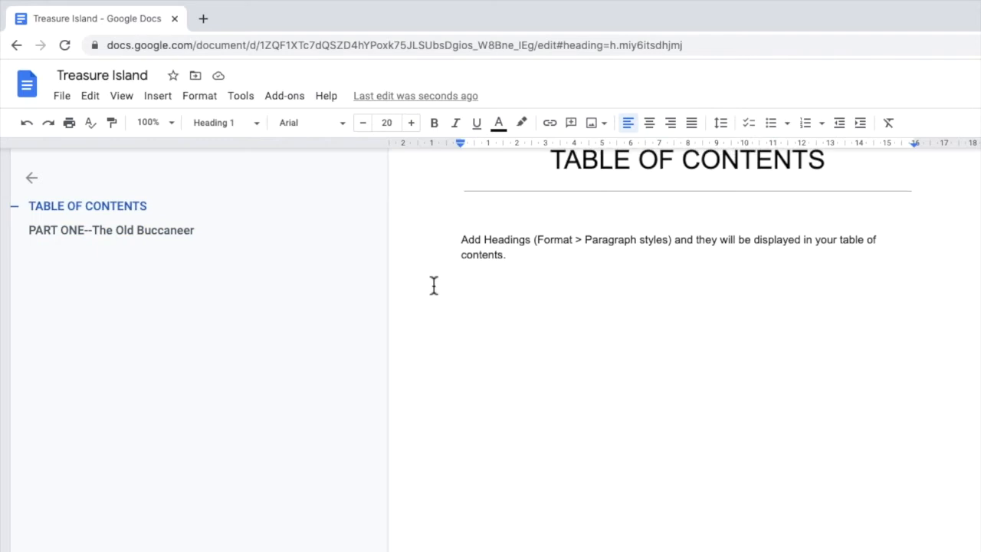
pyautogui.click(515, 258)
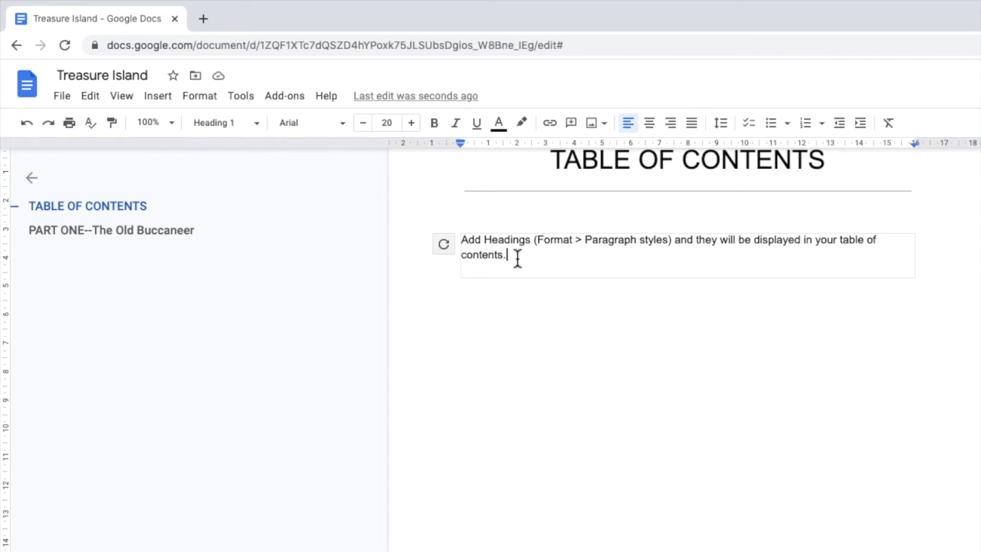
pyautogui.click(441, 247)
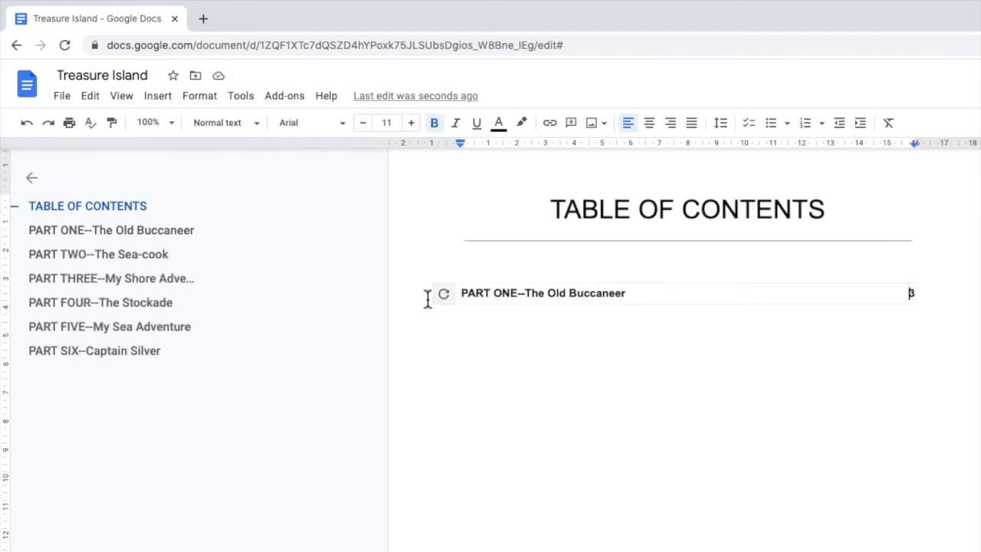
pyautogui.click(443, 294)
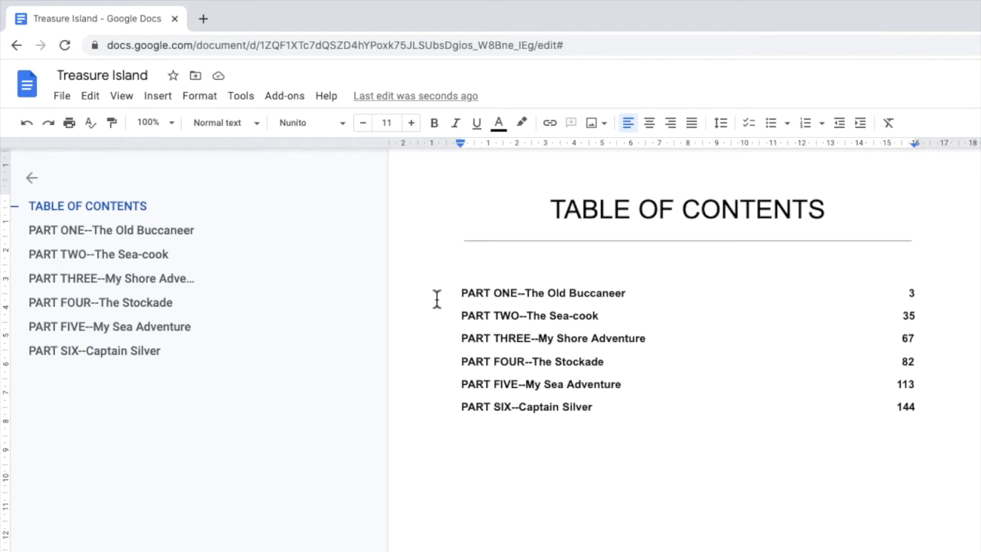
# - Jump to the Part One, Part Two and Part Three headings through the document outline
pyautogui.click(88, 232)
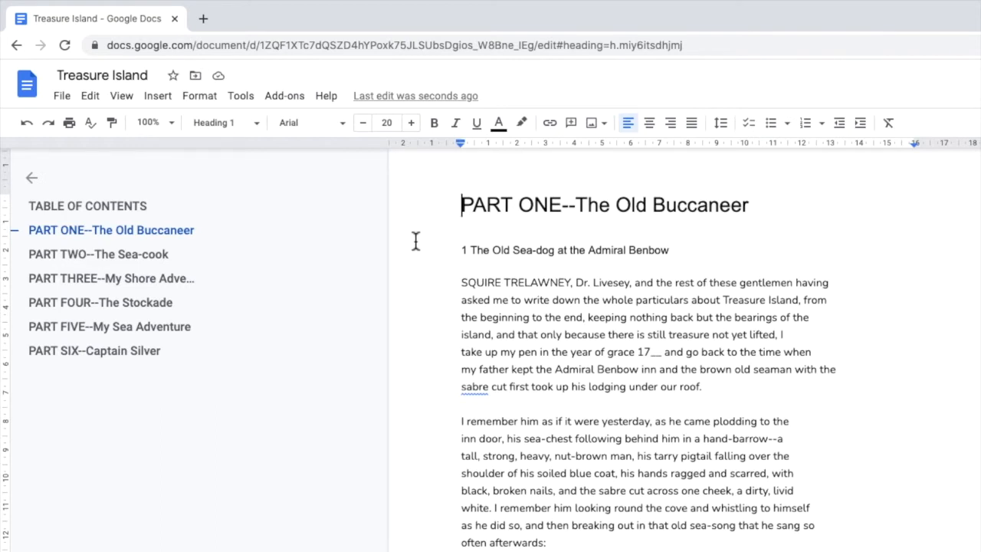
pyautogui.click(127, 259)
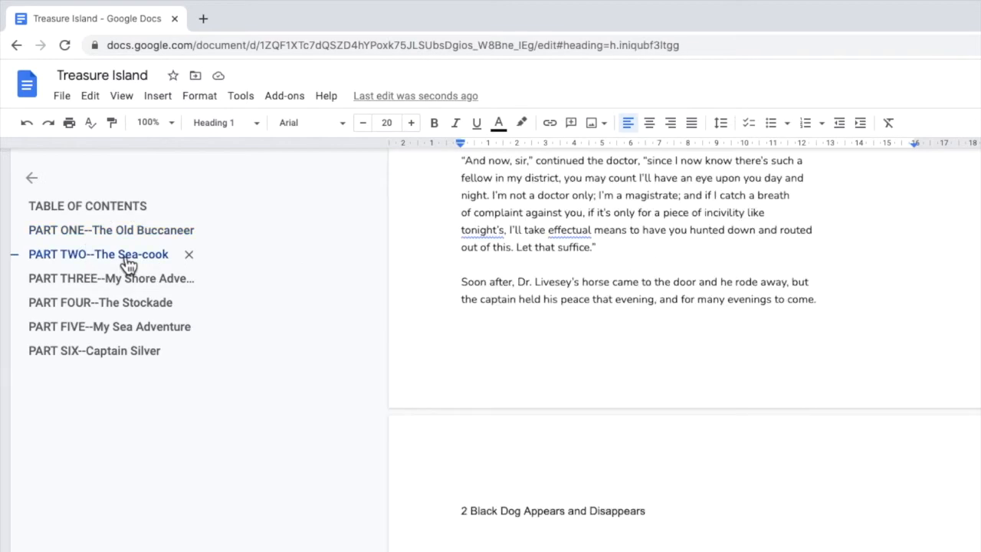
pyautogui.click(114, 280)
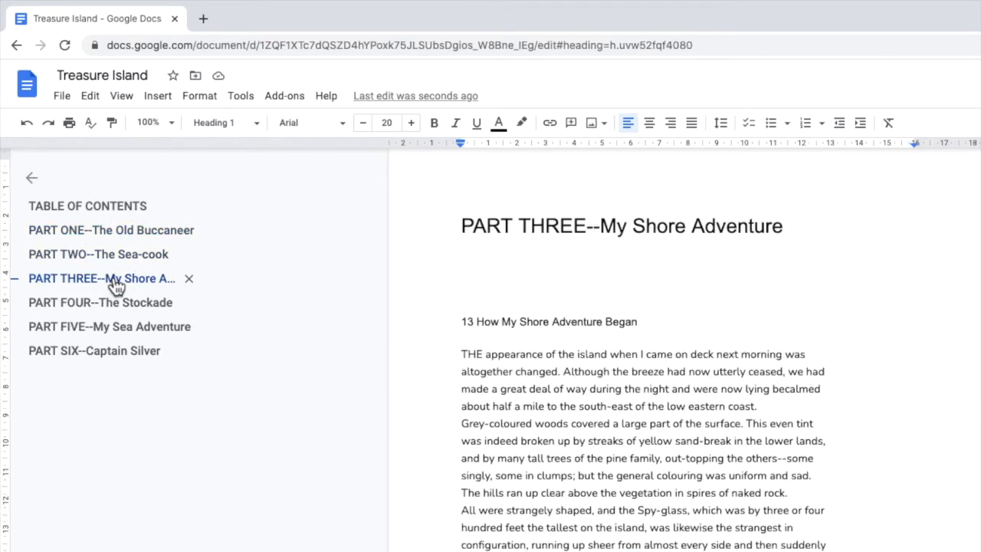
# - Format the "PART FOUR--The Stockade" heading with font size 18, bold and blue text
pyautogui.click(105, 306)
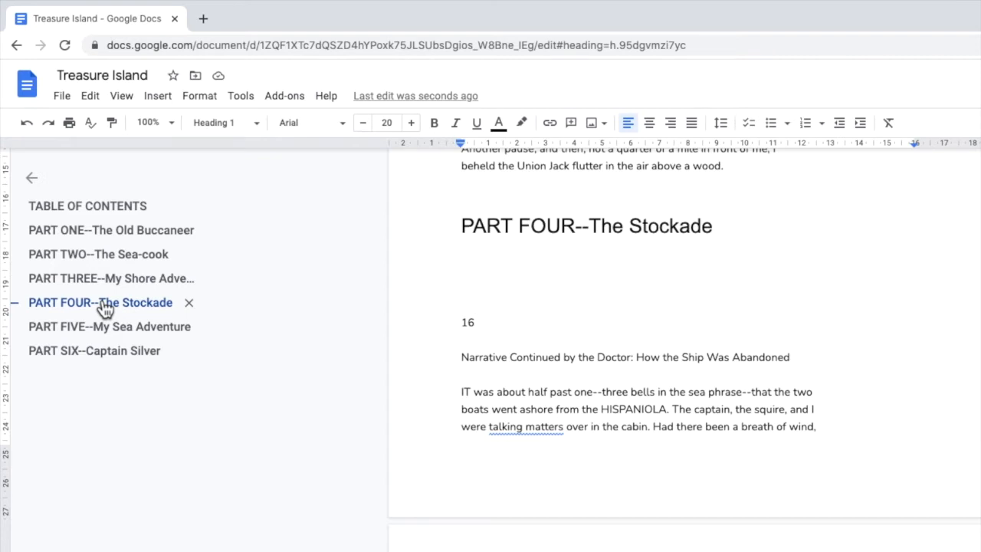
pyautogui.moveTo(732, 230); pyautogui.dragTo(443, 229)
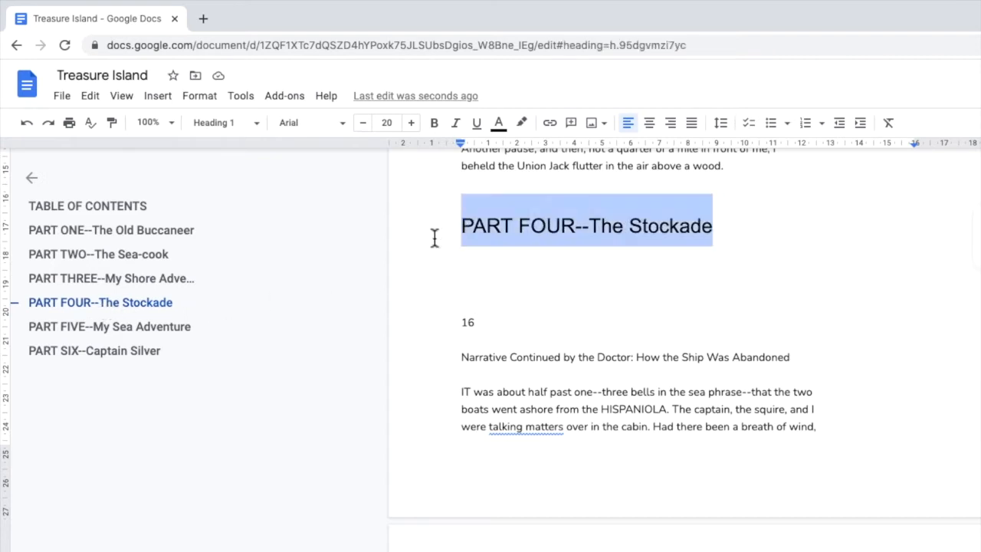
pyautogui.click(369, 129)
pyautogui.click(370, 129)
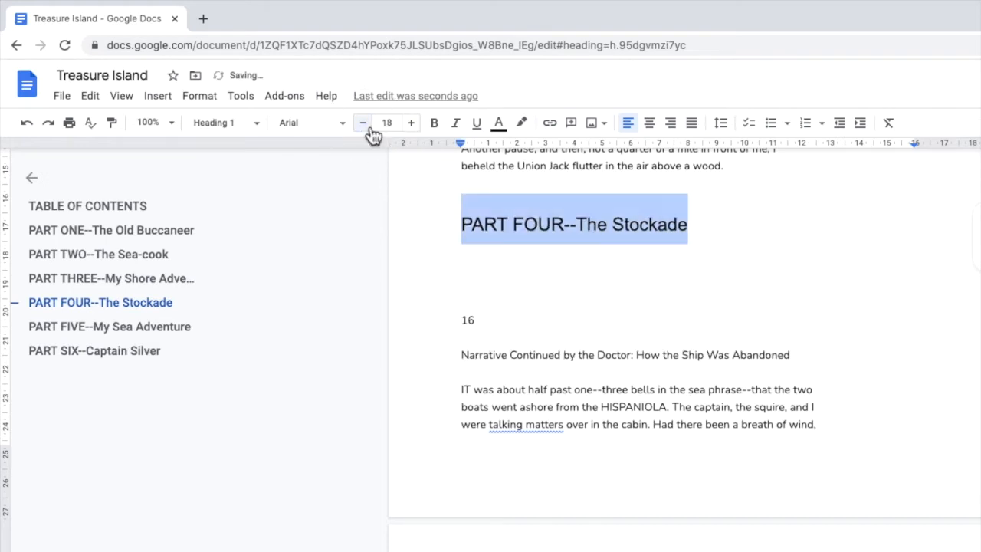
pyautogui.click(434, 128)
pyautogui.click(500, 129)
pyautogui.click(605, 171)
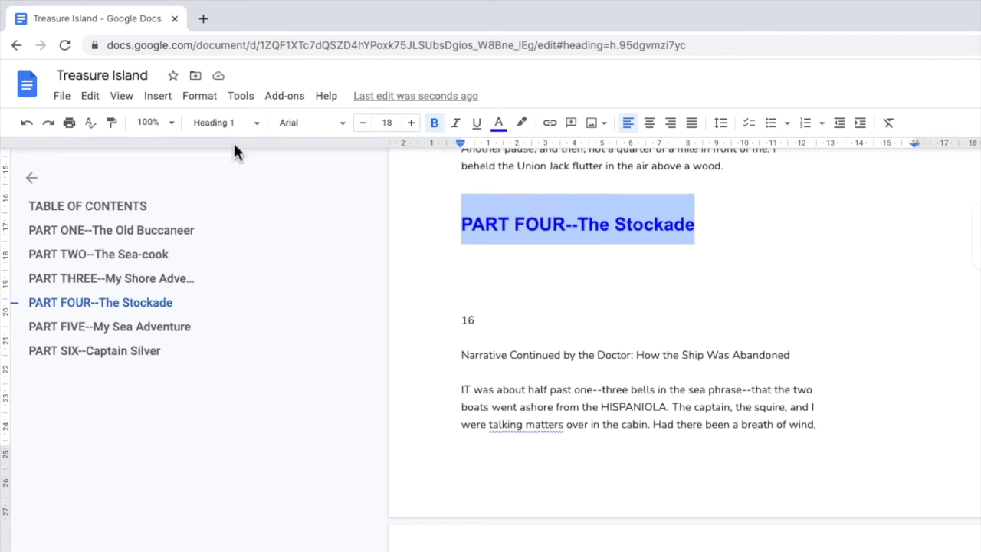
# - Update the Heading 1 style to match the formatting of the selected PART FOUR heading
pyautogui.click(203, 108)
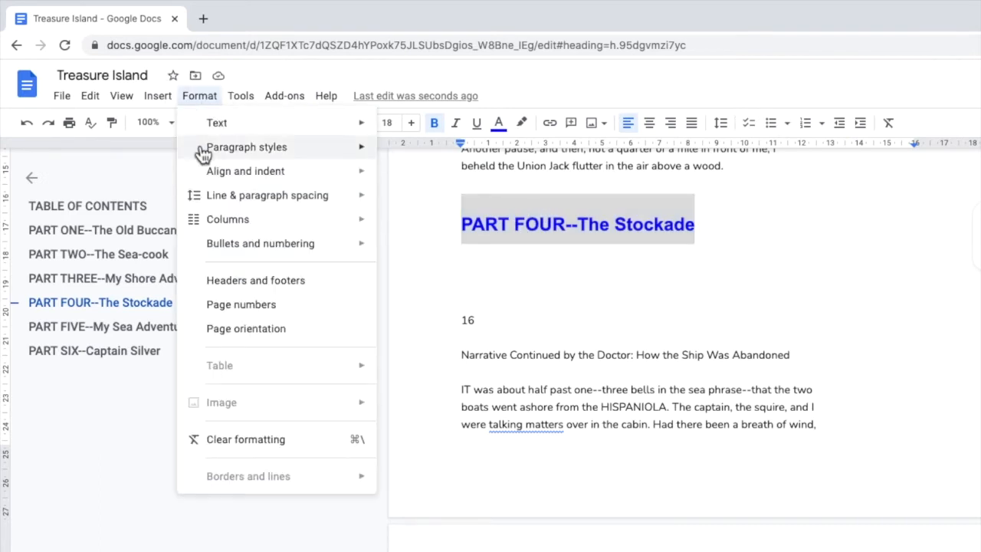
pyautogui.moveTo(202, 154)
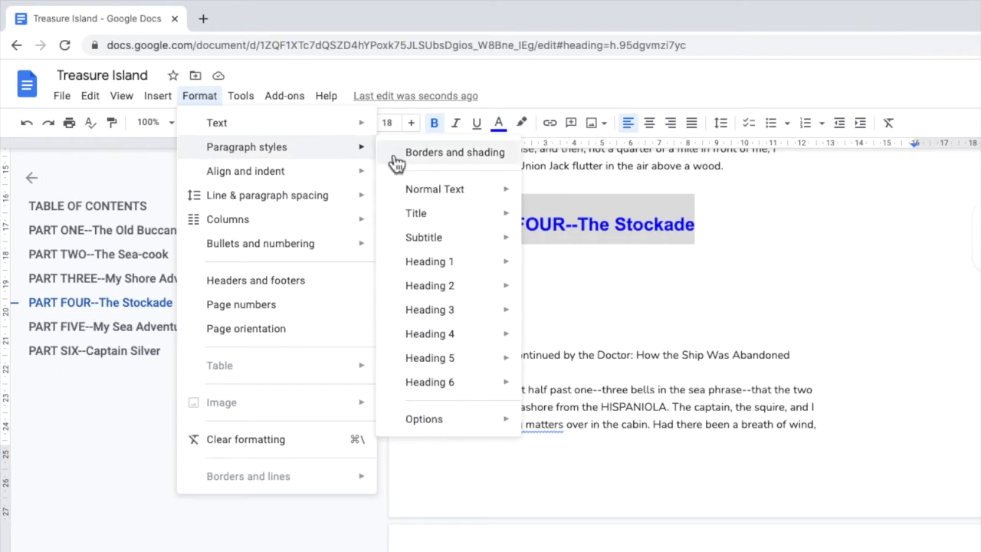
pyautogui.moveTo(402, 274)
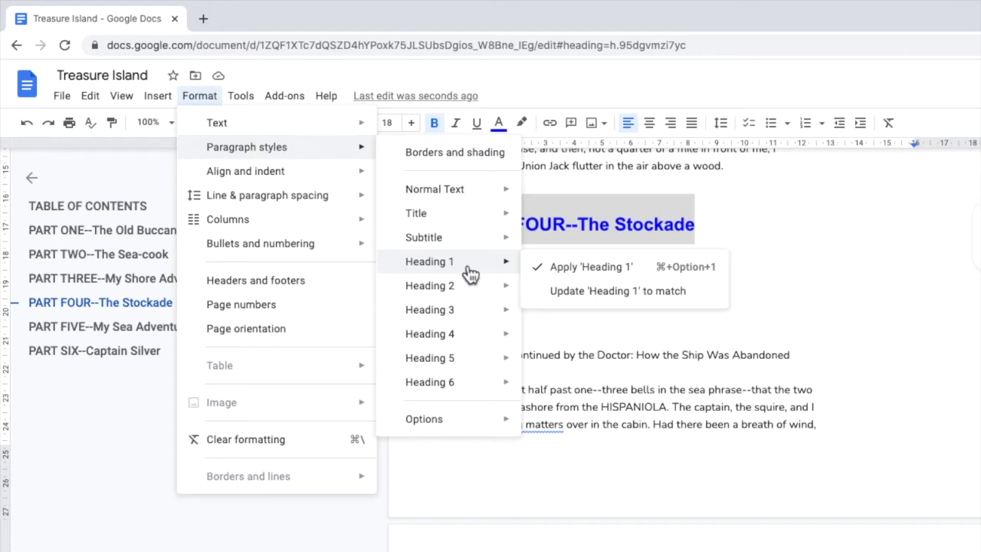
pyautogui.click(549, 295)
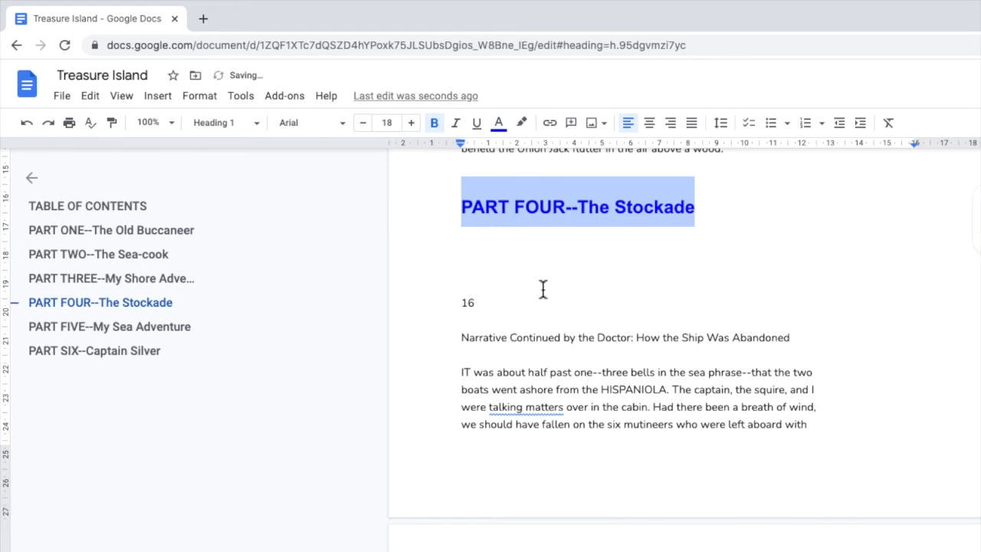
# - Check the formatting of the Part Three, Part Two and Part One headings through the document outline
pyautogui.click(112, 289)
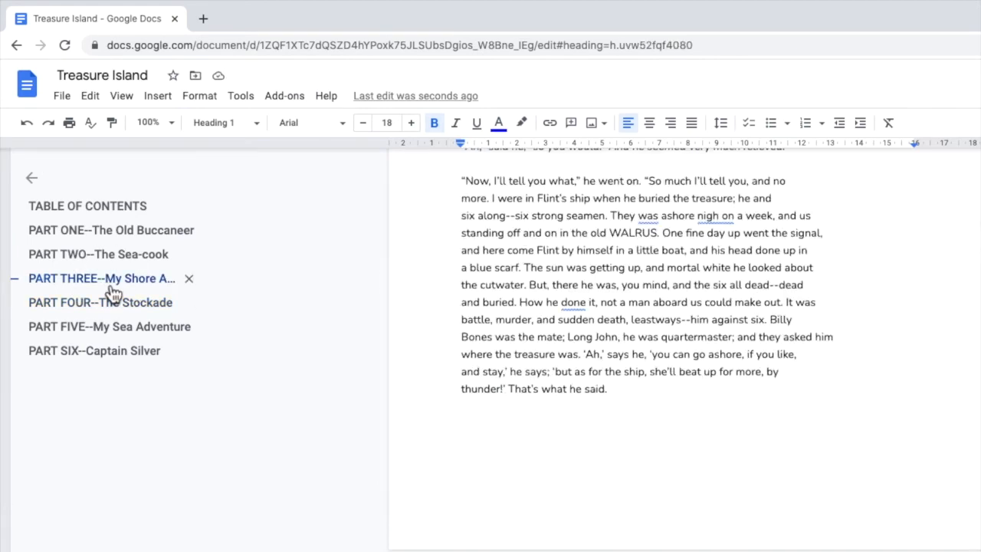
pyautogui.click(107, 262)
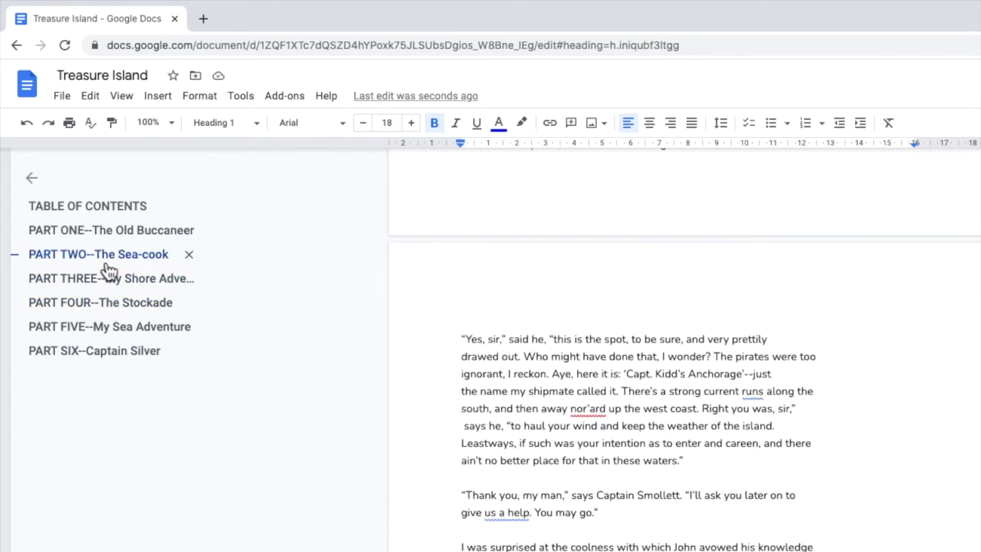
pyautogui.click(92, 239)
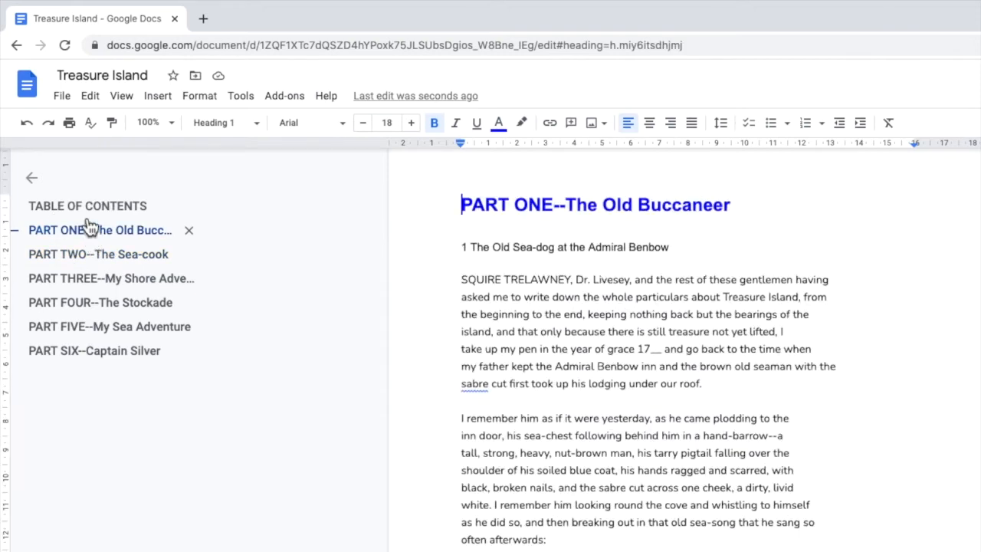
# - Return to the table of contents page and refresh the table
pyautogui.click(89, 218)
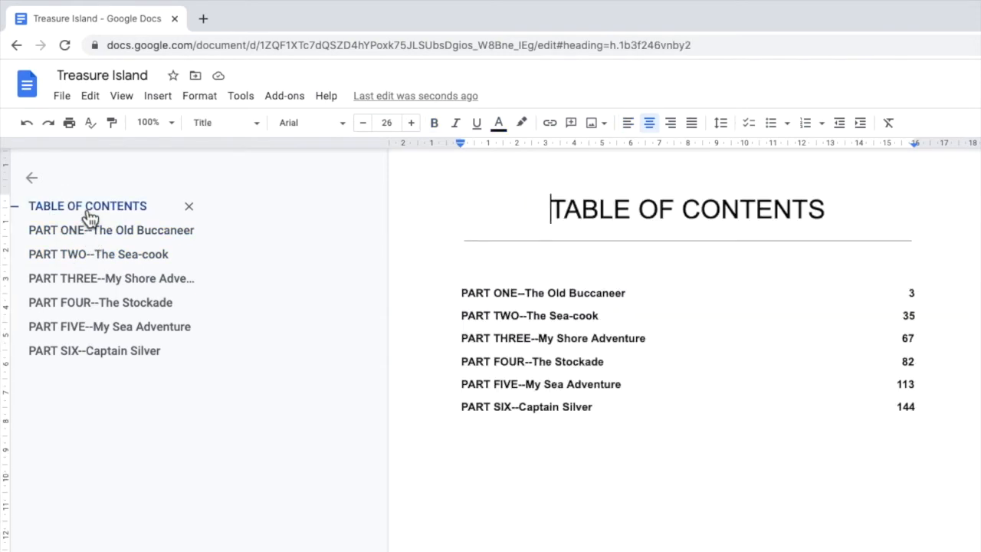
pyautogui.click(495, 339)
pyautogui.click(445, 291)
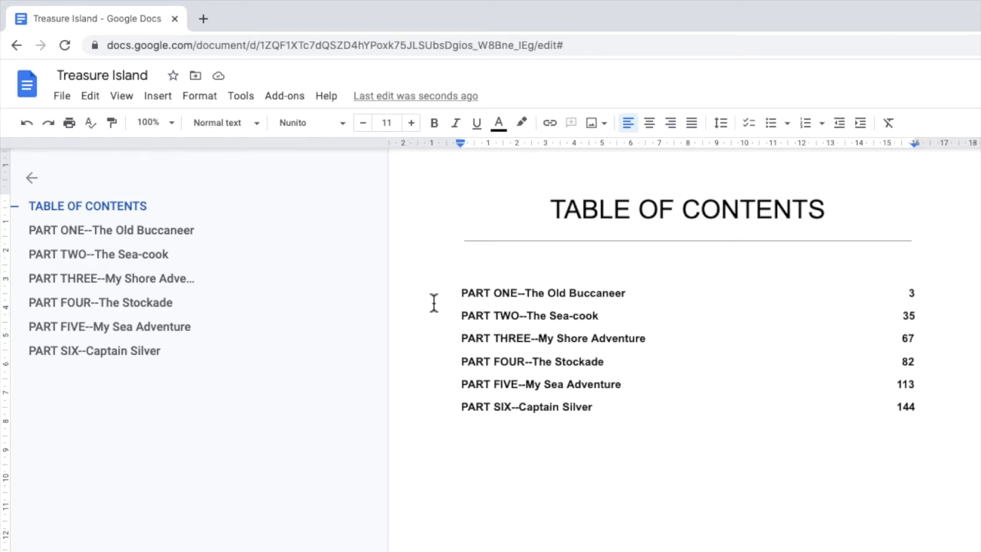
# - Remove bold from the "PART SIX--Captain Silver" entry in the table of contents and color it blue
pyautogui.doubleClick(466, 412)
pyautogui.keyDown('shift'); pyautogui.click(925, 412); pyautogui.keyUp('shift')
pyautogui.click(434, 123)
pyautogui.click(498, 123)
pyautogui.click(620, 170)
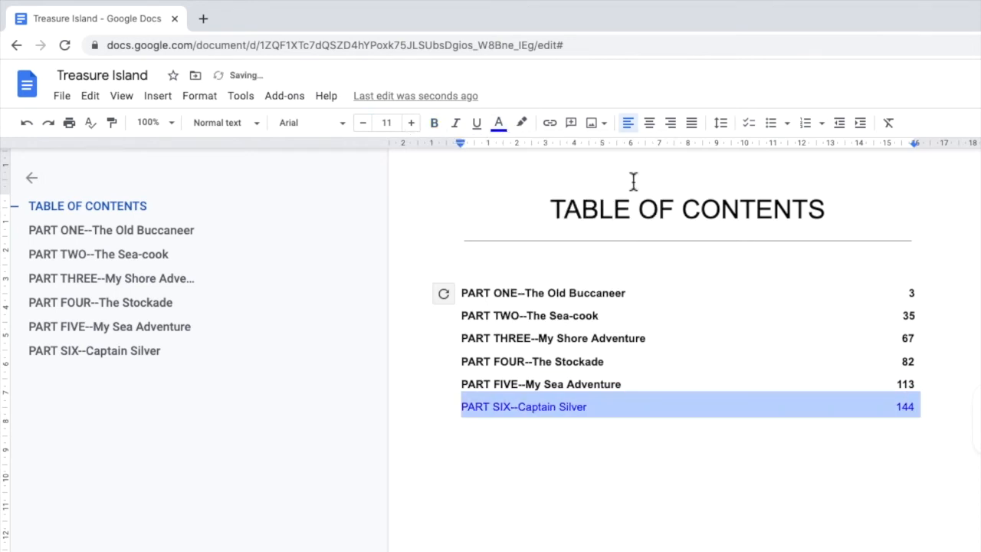
# - Make all entries and page numbers in the table of contents bold and blue
pyautogui.moveTo(917, 408); pyautogui.dragTo(444, 291)
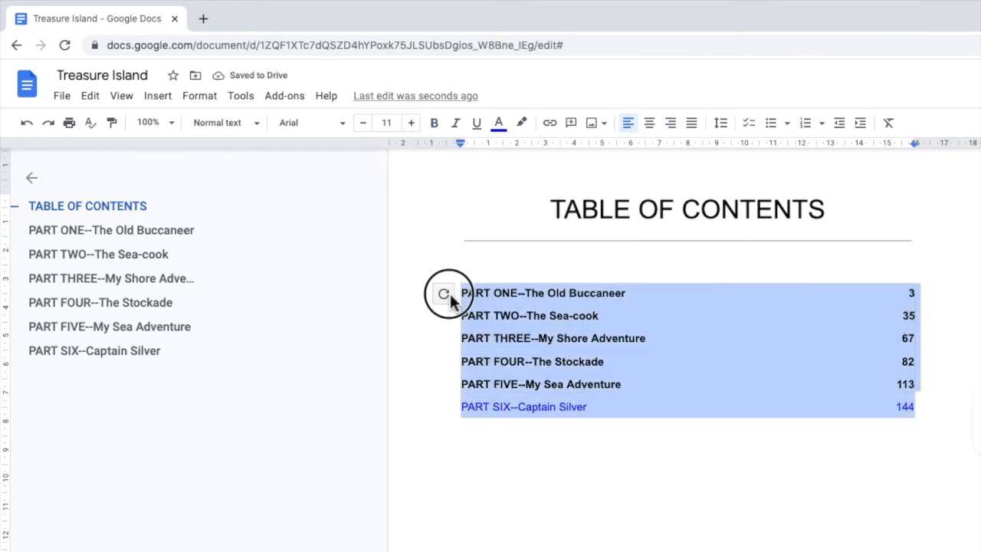
pyautogui.click(435, 127)
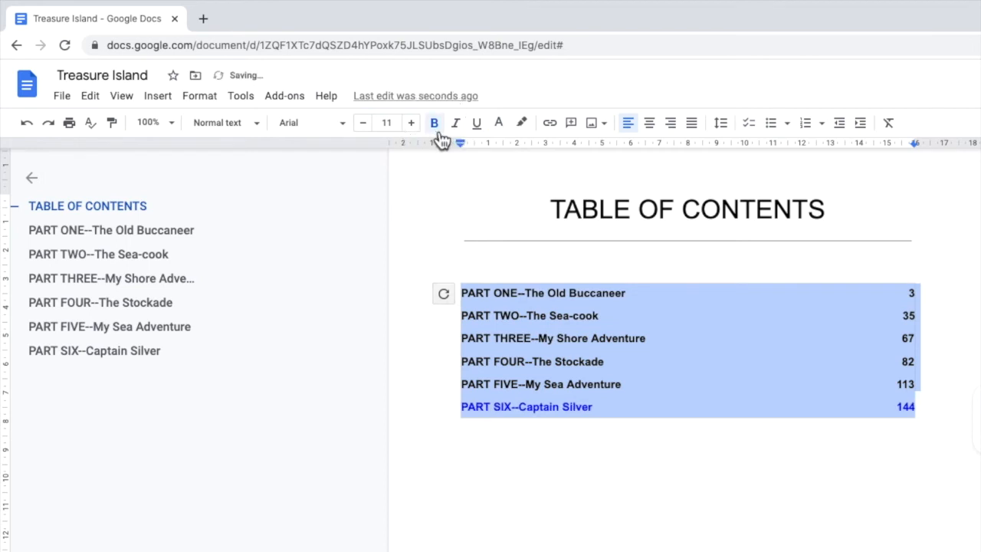
pyautogui.click(498, 125)
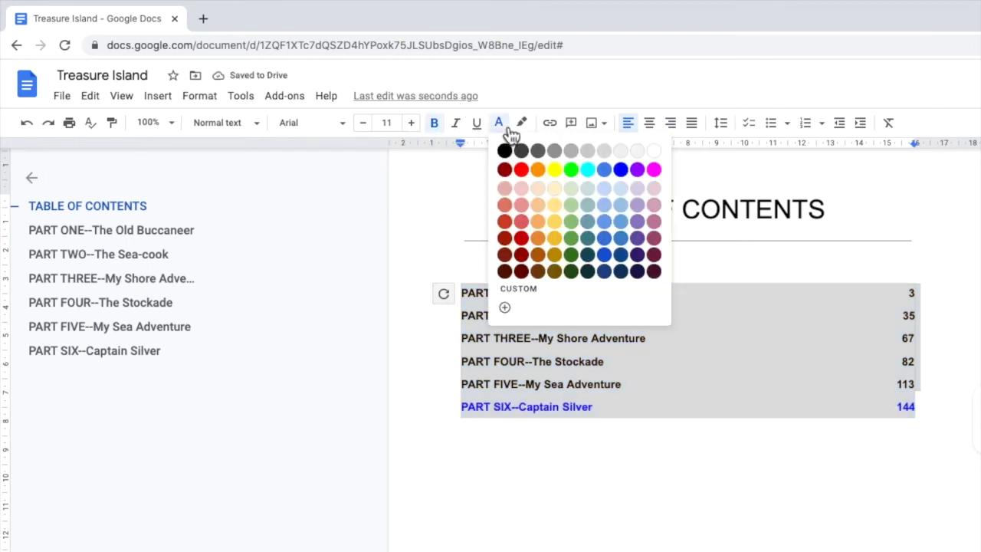
pyautogui.click(619, 169)
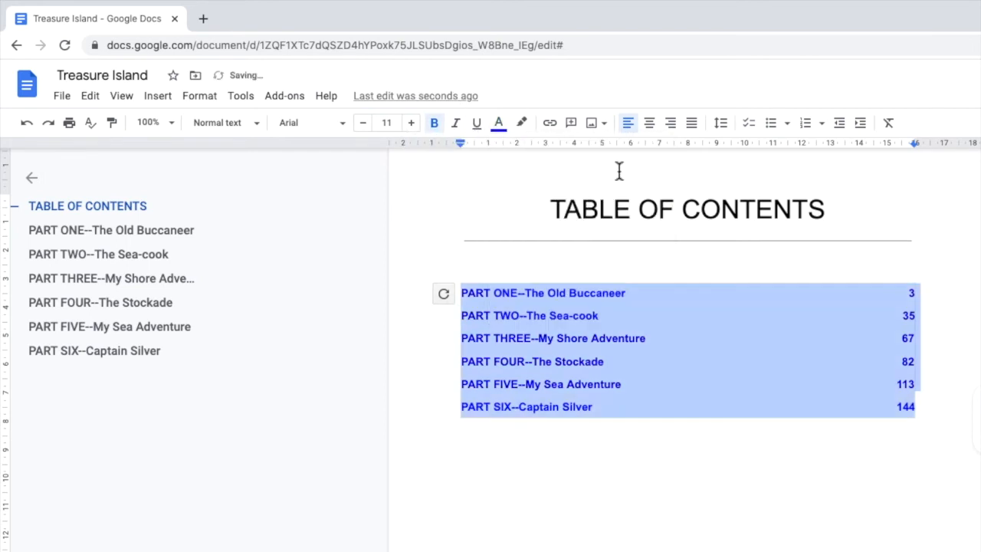
# - Apply the Heading 2 style to the chapter title "1 The Old Sea-dog at the Admiral Benbow" under Part One
pyautogui.click(403, 360)
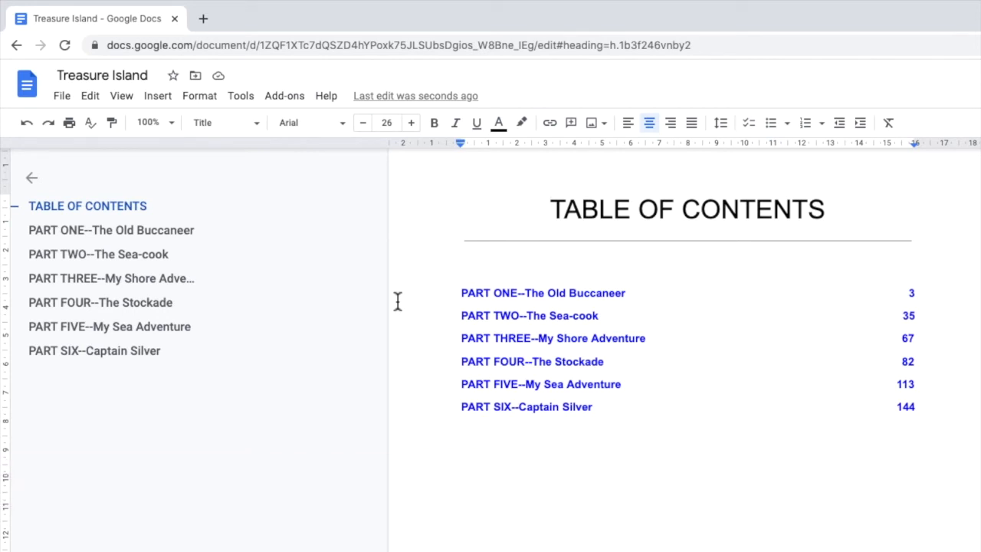
pyautogui.click(140, 232)
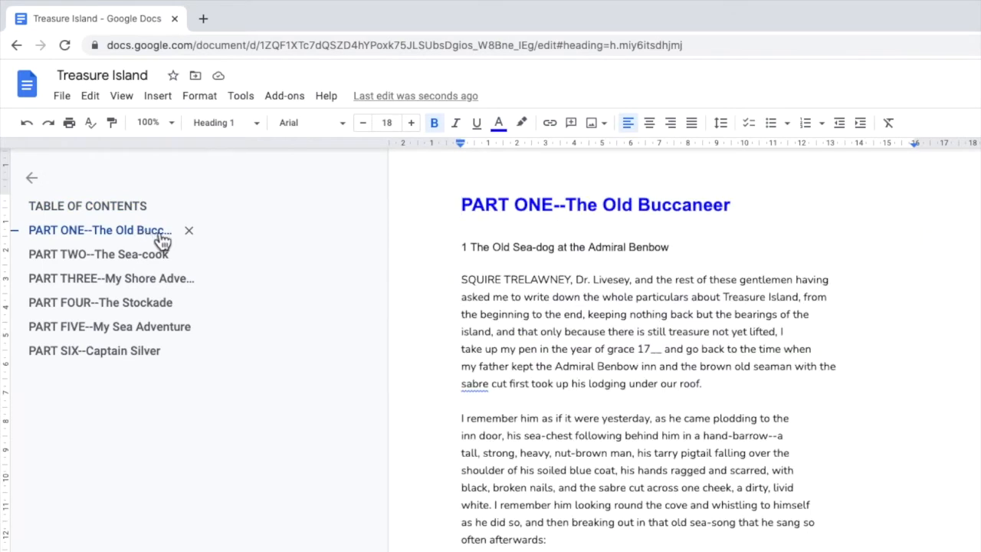
pyautogui.moveTo(656, 209); pyautogui.dragTo(455, 207)
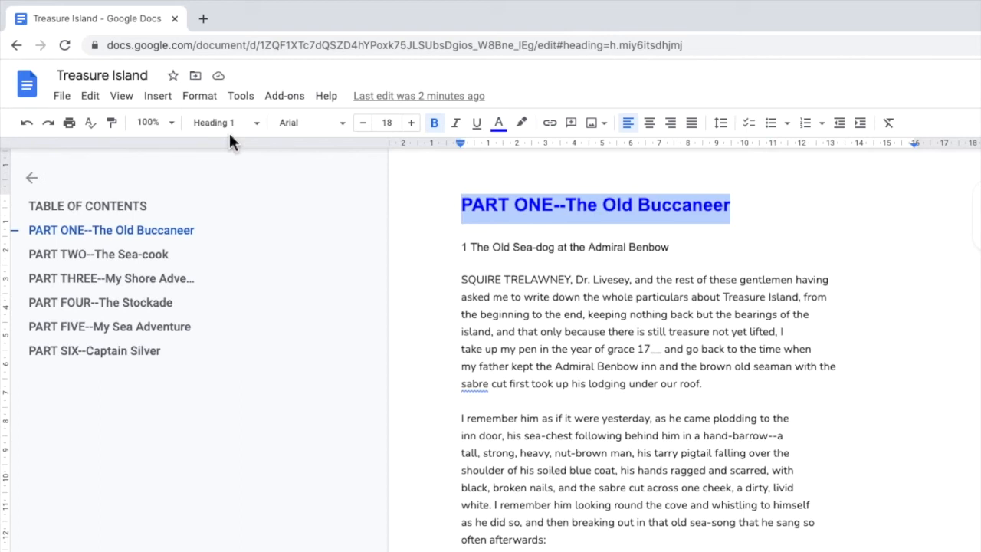
pyautogui.click(687, 248)
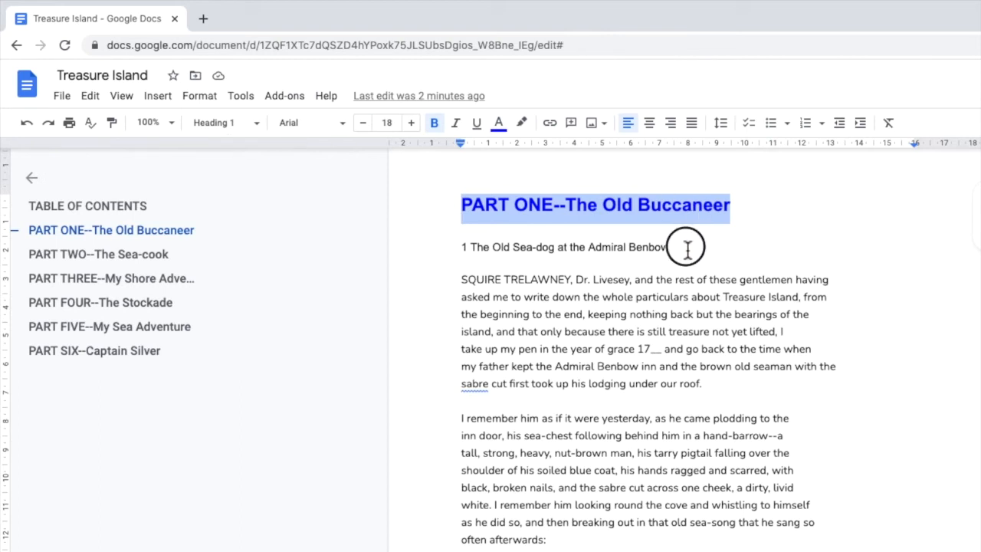
pyautogui.click(425, 251)
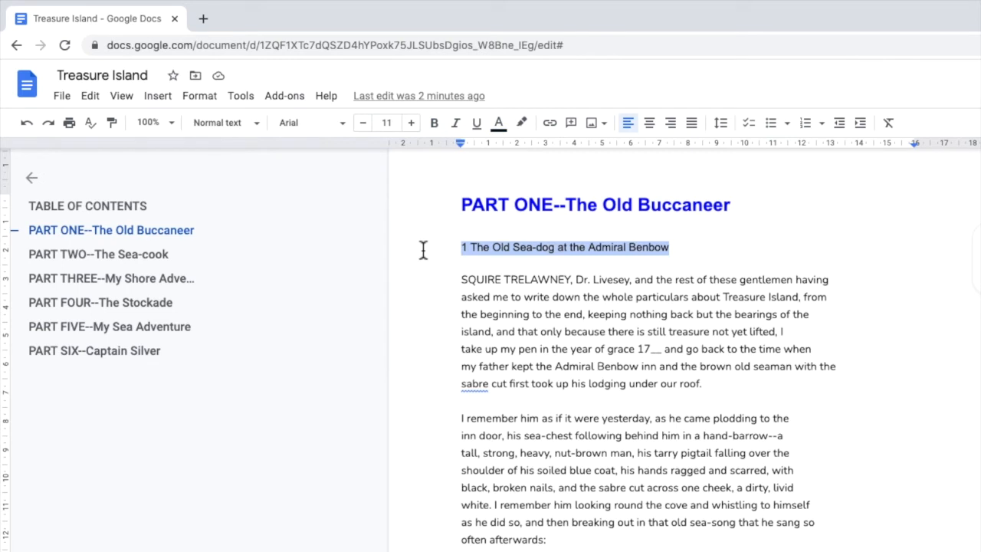
pyautogui.click(262, 131)
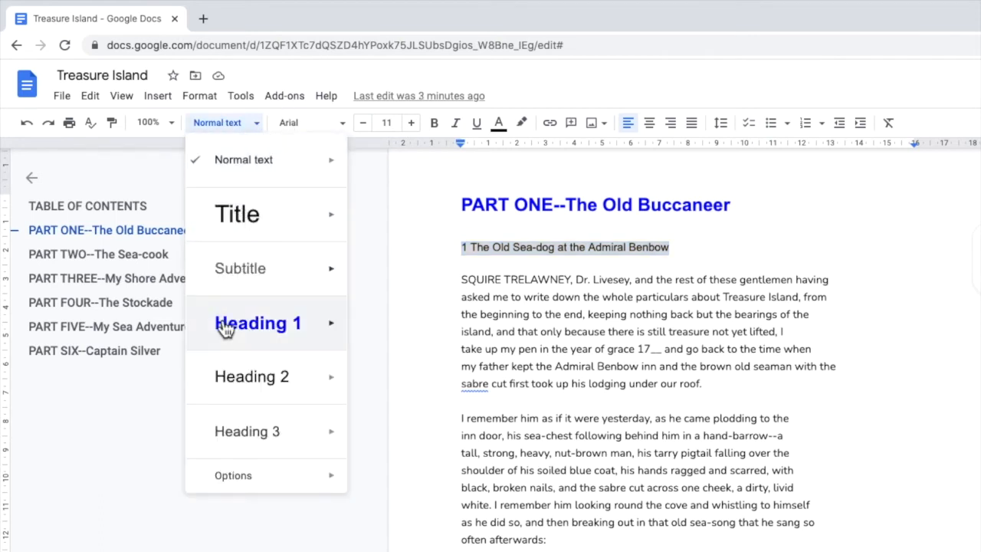
pyautogui.click(210, 387)
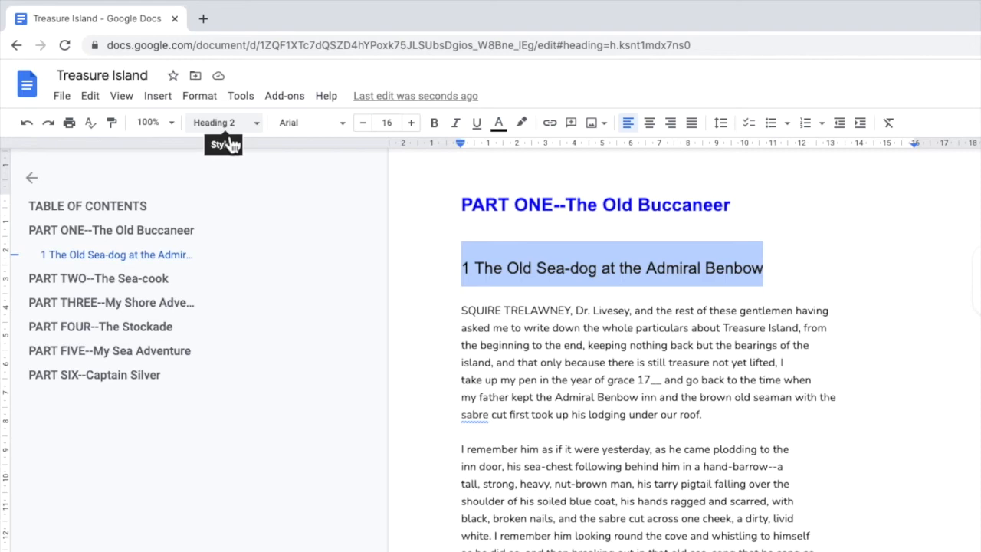
# - Apply the Heading 2 style to the chapter title "2 Black Dog Appears and Disappears"
pyautogui.scroll(-20, 644, 345)
pyautogui.scroll(-8, 804, 204)
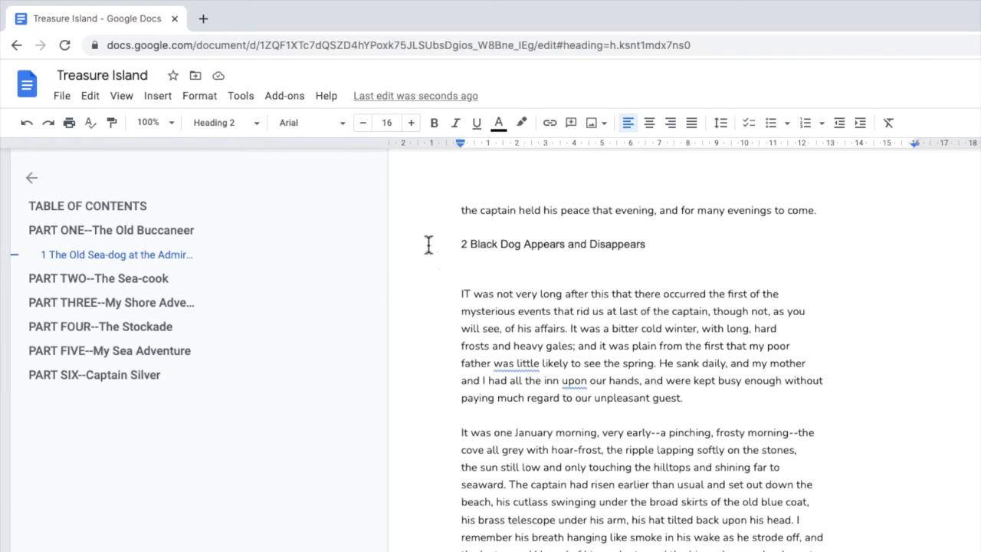
pyautogui.click(658, 243)
pyautogui.keyDown('shift'); pyautogui.click(452, 246); pyautogui.keyUp('shift')
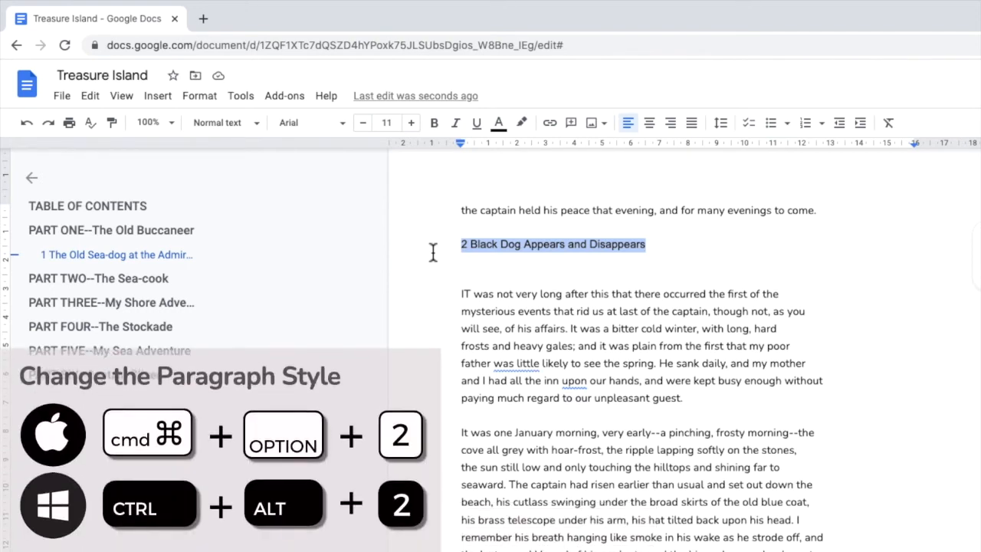
pyautogui.hotkey('ctrl', 'alt', '2')
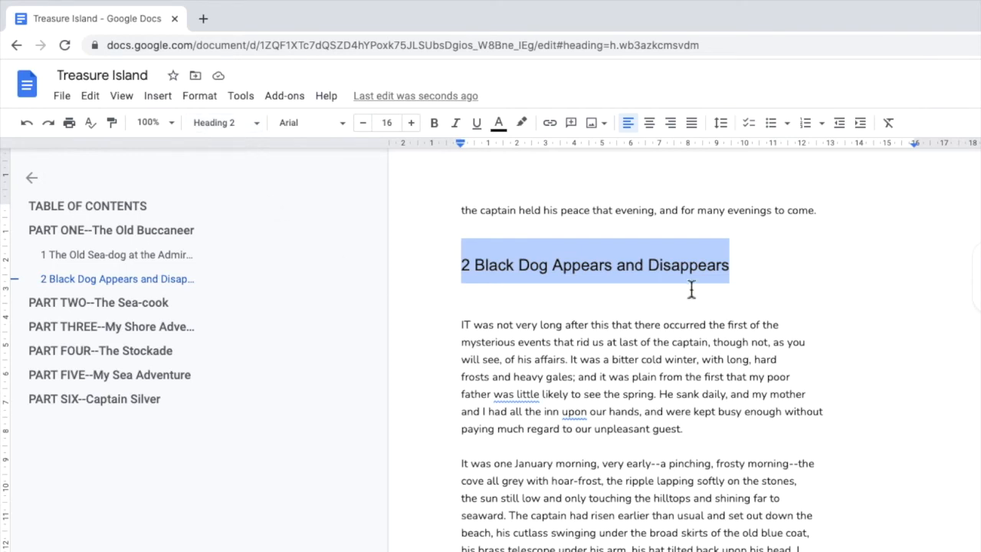
pyautogui.press('Right')
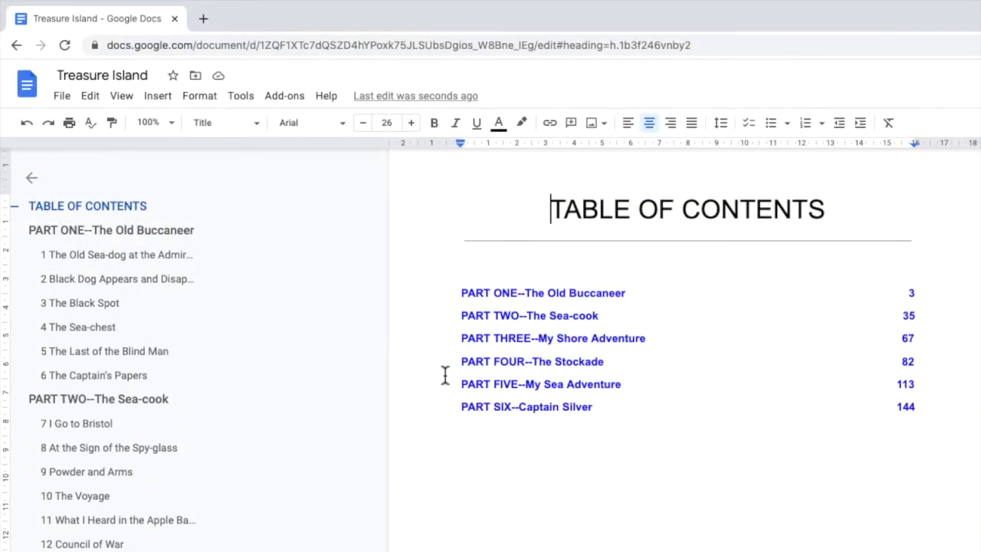
# - Update the table of contents to include the Heading 2 chapter titles and look over its entries
pyautogui.click(690, 365)
pyautogui.click(448, 300)
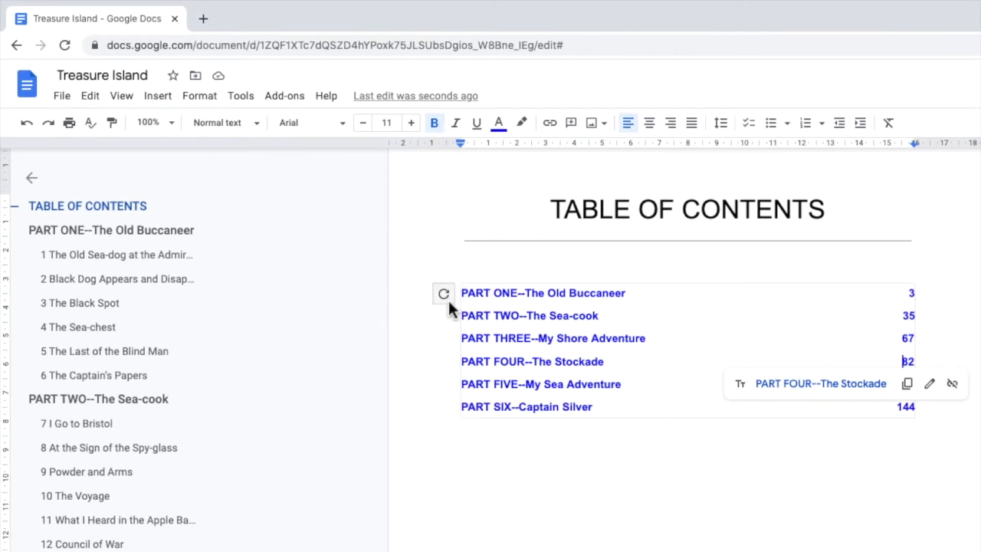
pyautogui.scroll(-1, 450, 304)
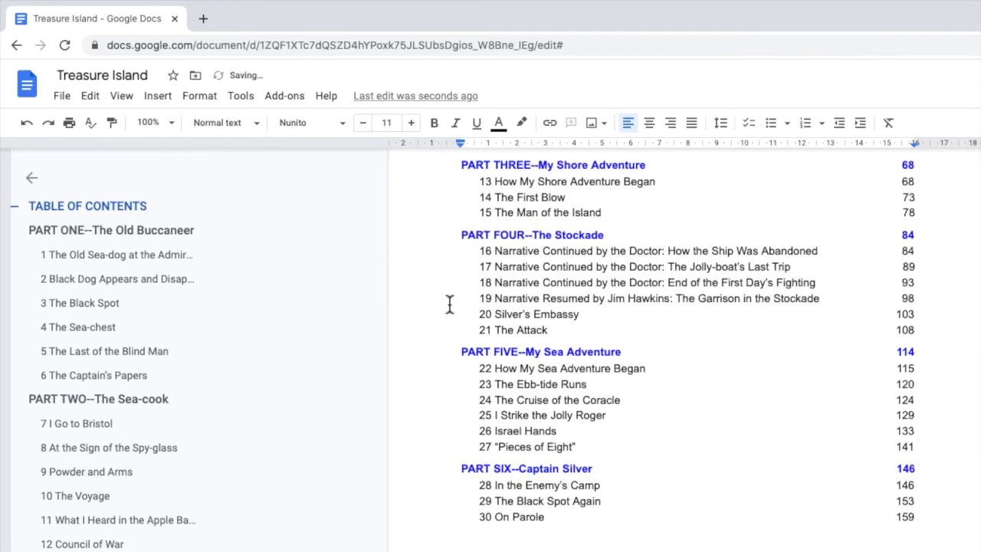
pyautogui.scroll(5, 450, 304)
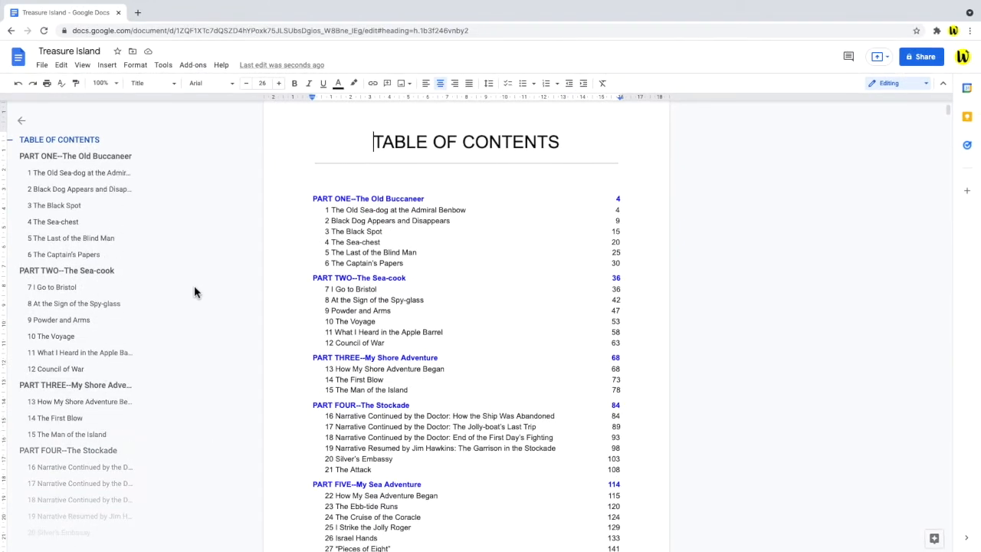
# - Delete the table of contents with page numbers below the TABLE OF CONTENTS title
pyautogui.click(359, 291)
pyautogui.rightClick(361, 296)
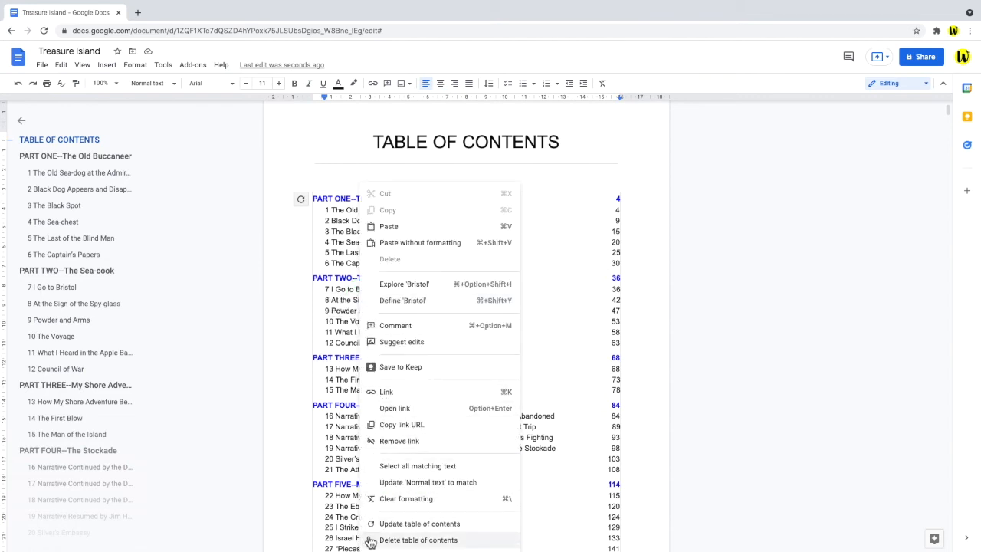
pyautogui.click(418, 540)
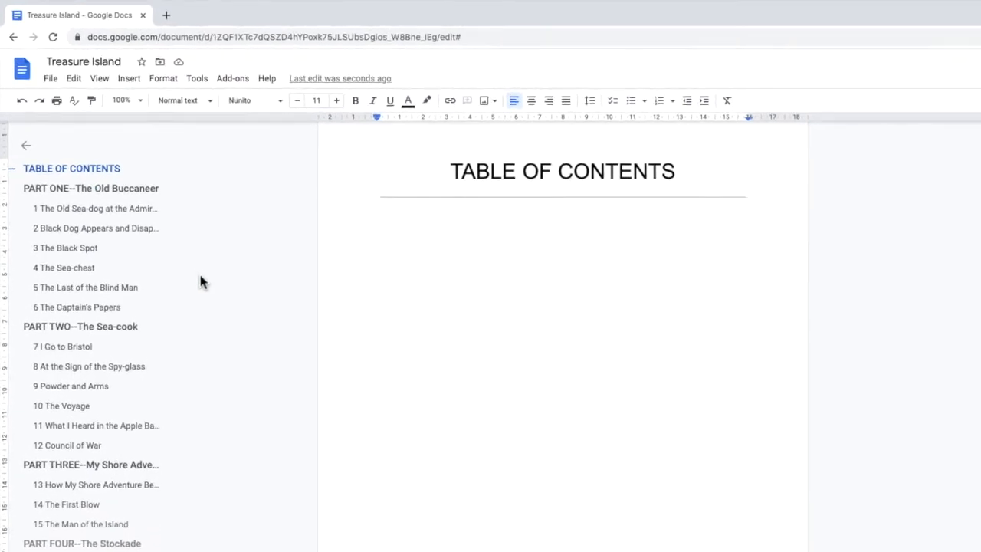
# - Insert a table of contents with blue links below the TABLE OF CONTENTS title
pyautogui.click(131, 79)
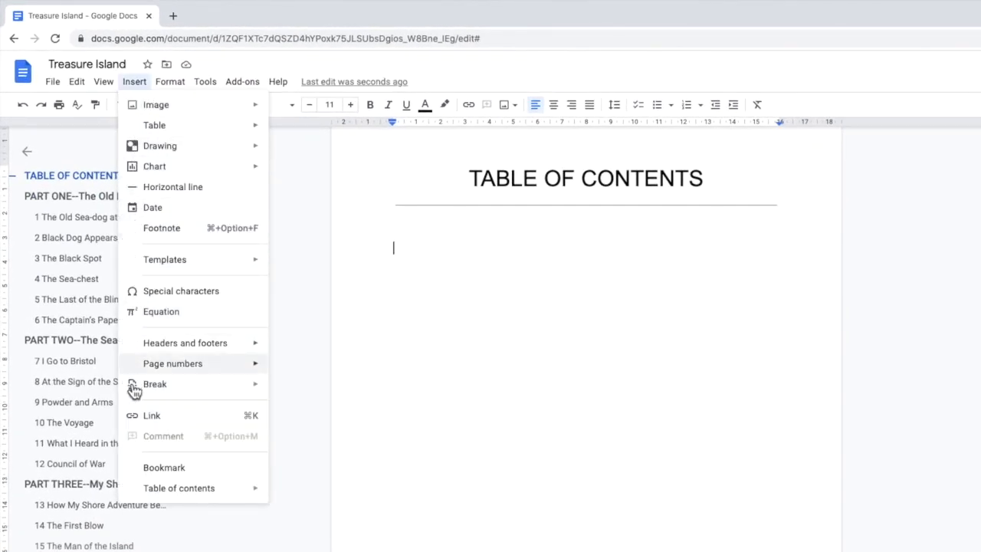
pyautogui.moveTo(140, 494)
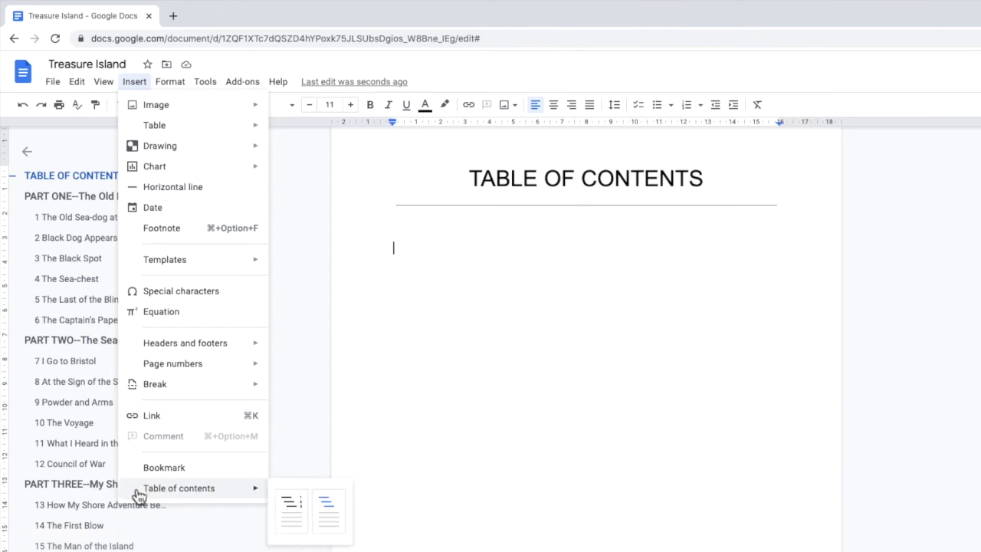
pyautogui.click(331, 524)
pyautogui.scroll(5, 326, 520)
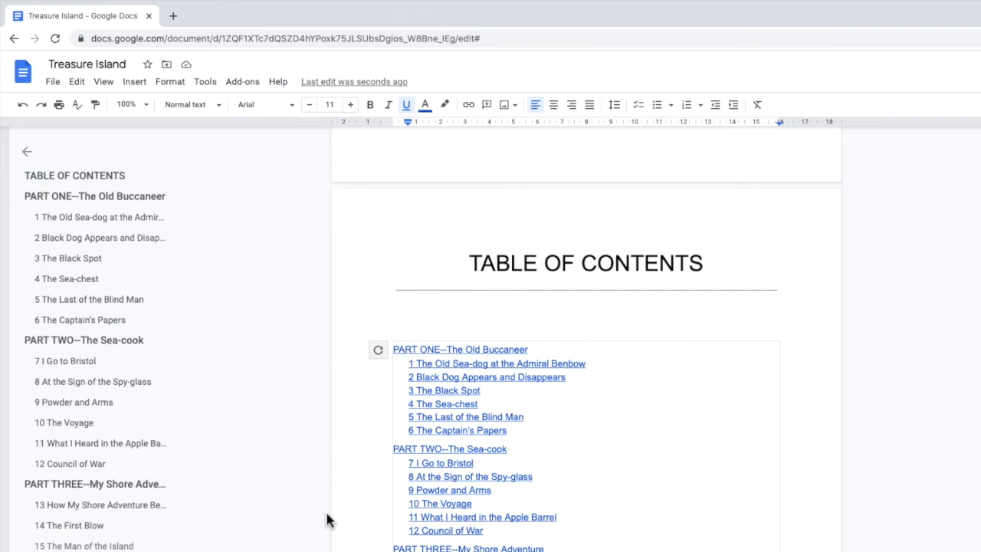
# - Download the document as a PDF document (.pdf)
pyautogui.click(54, 83)
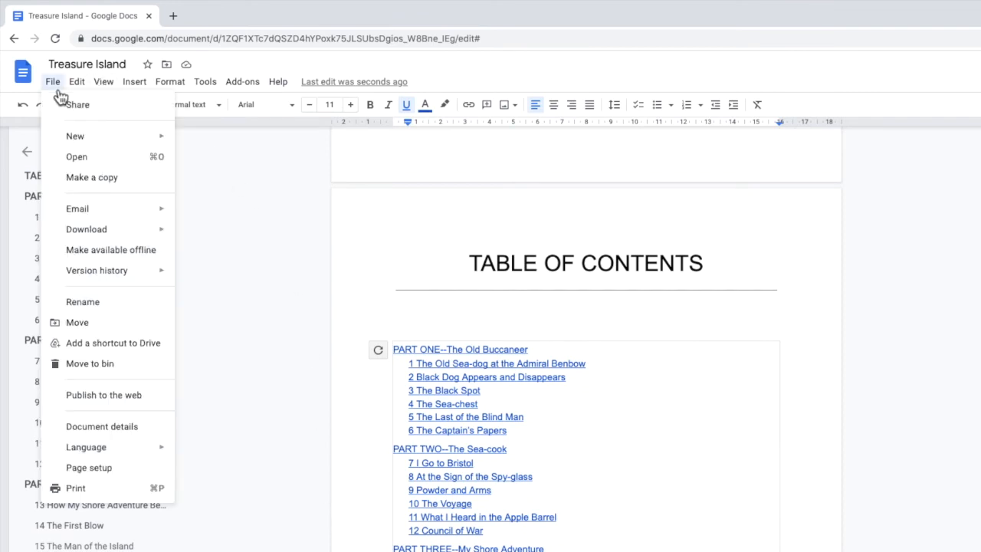
pyautogui.moveTo(78, 236)
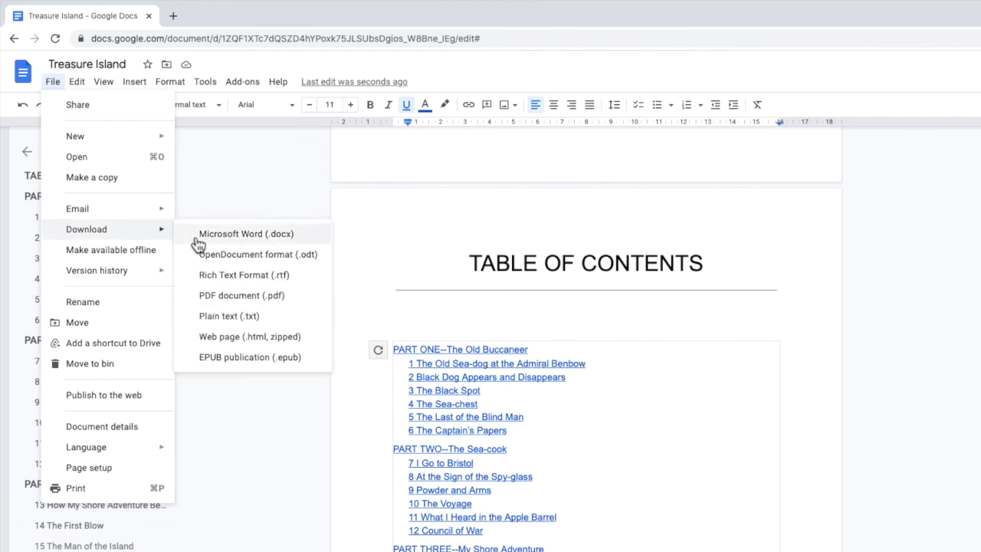
pyautogui.click(192, 301)
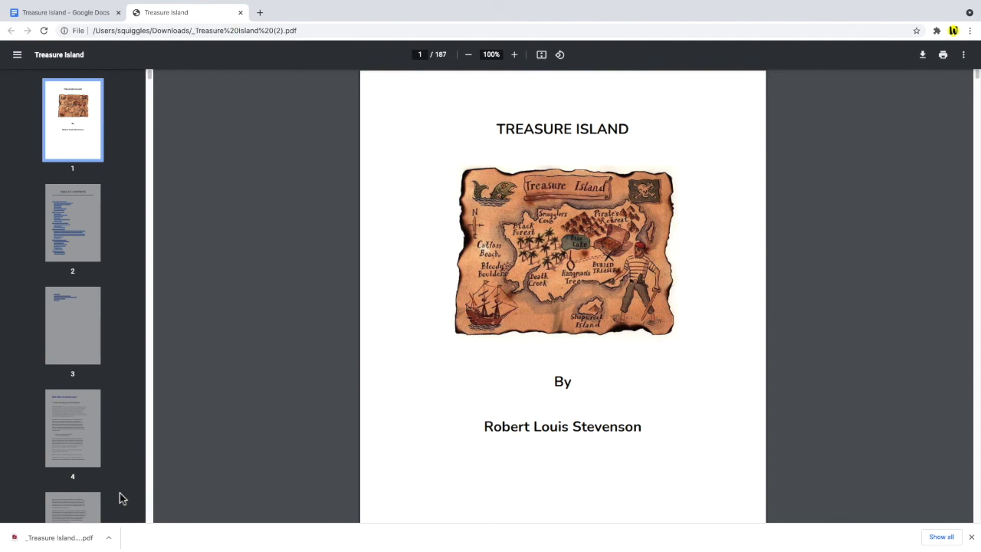
# - Test the "9 Powder and Arms" link on the table of contents page of the downloaded PDF
pyautogui.click(74, 226)
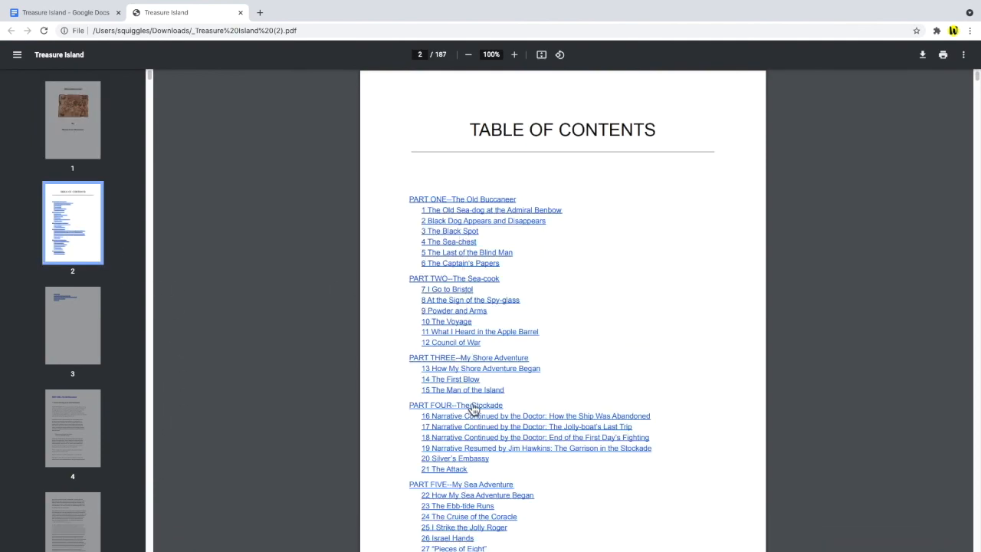
pyautogui.click(473, 310)
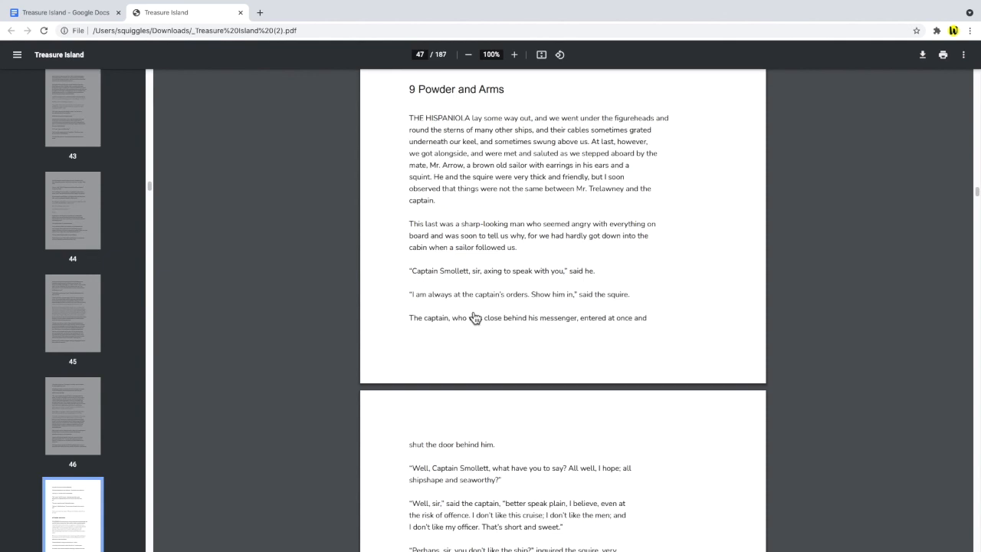